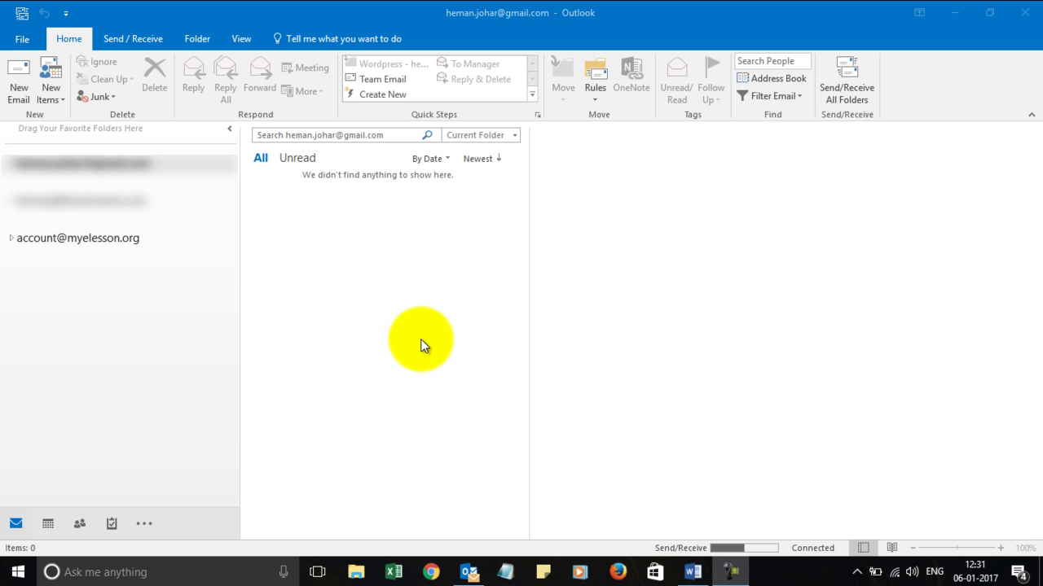
Switch to the Myelesson account's mailbox in the folder pane
click(74, 238)
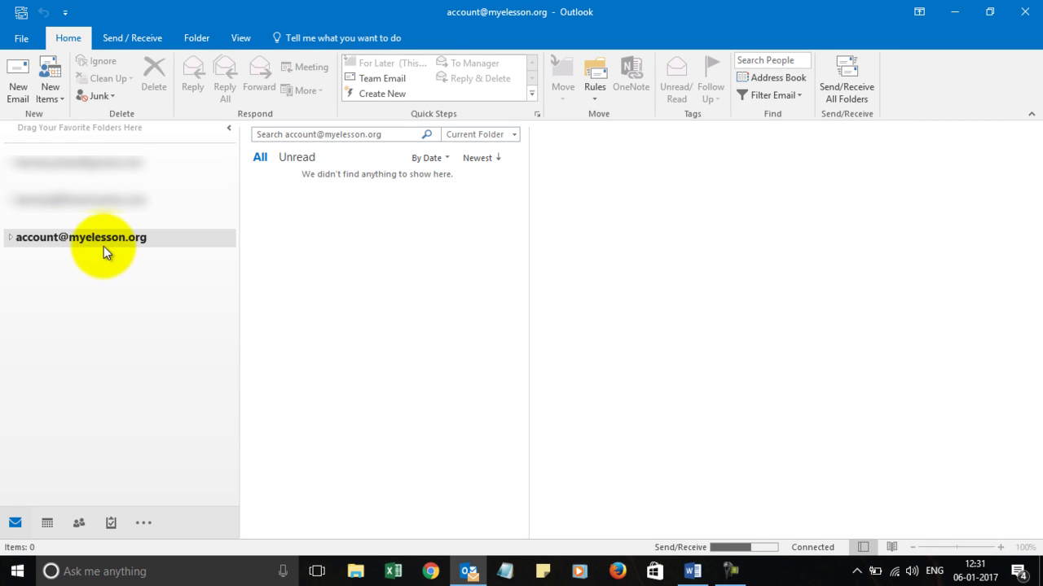
Start a new email from the Myelesson account, ready to enter its main recipient
click(18, 75)
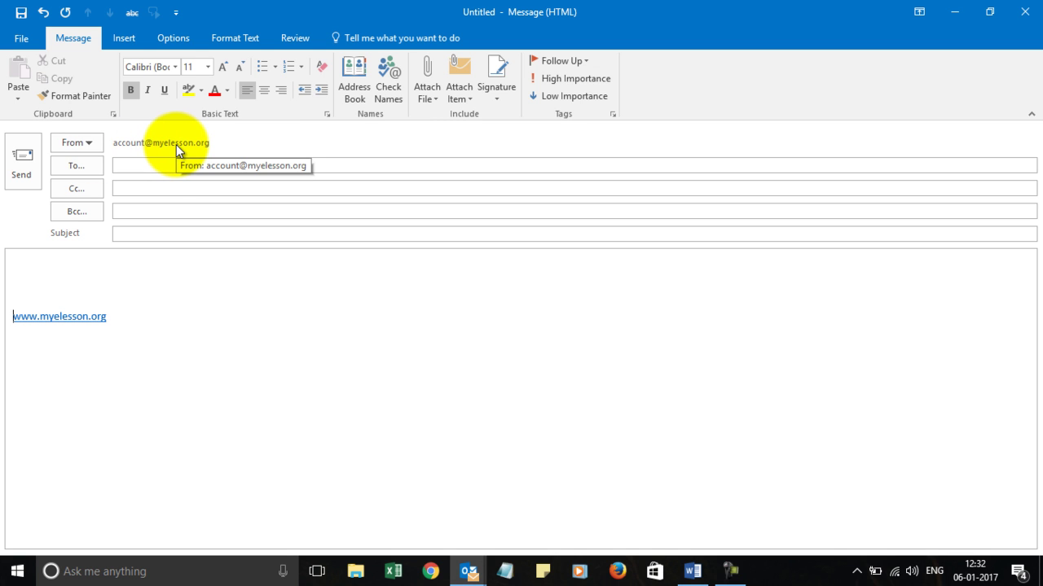
click(172, 167)
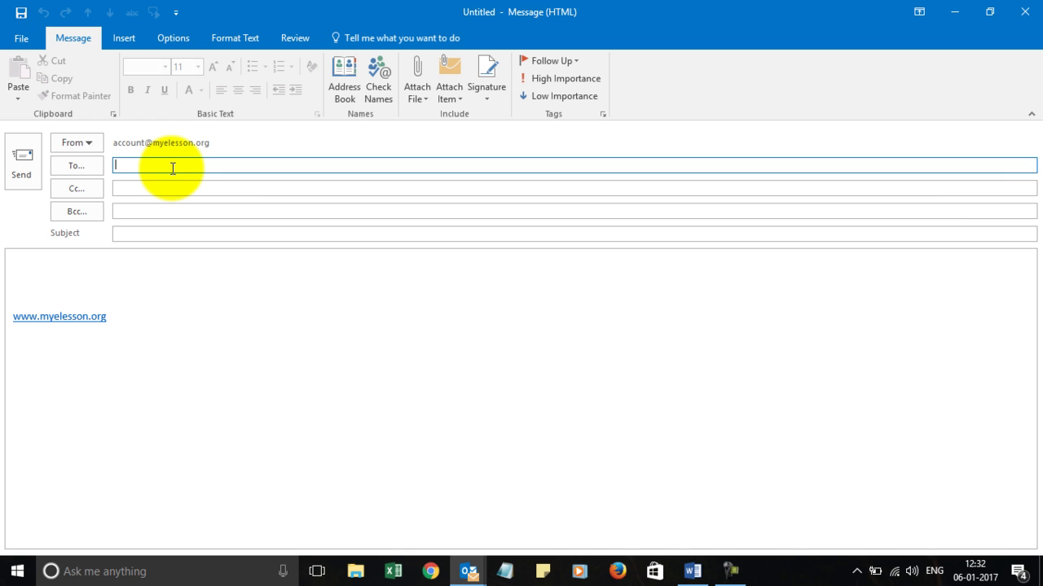
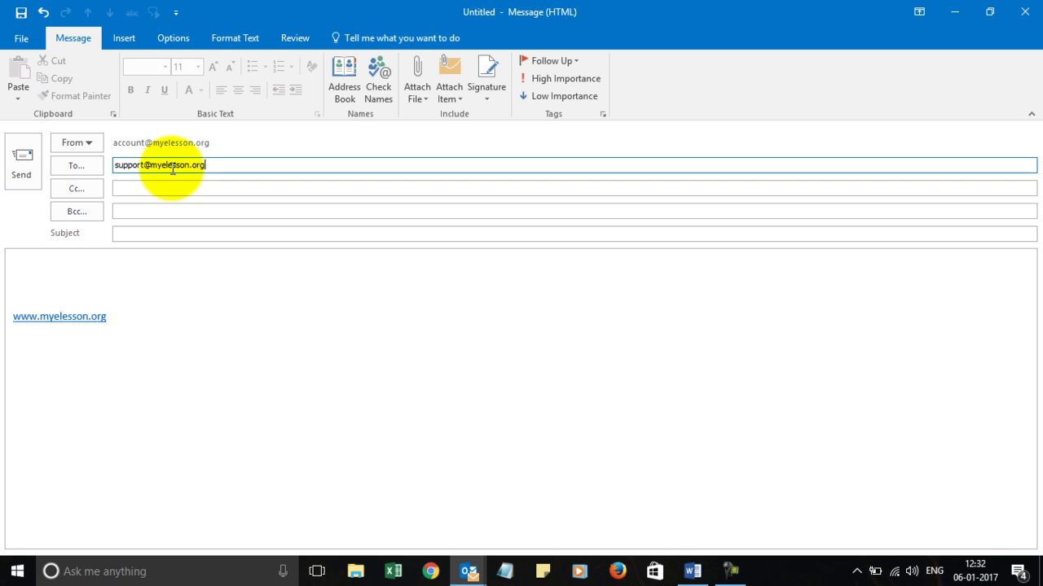
Enter the Myelesson support address as the main recipient, then move to Cc
key(Tab)
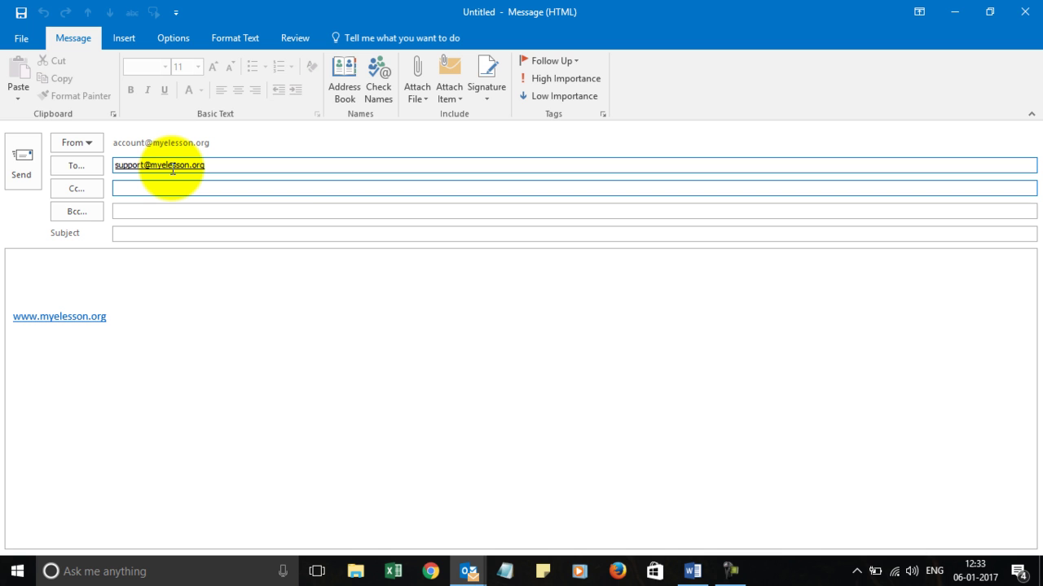
Add the first suggested 'user' address as the Cc recipient
text(user)
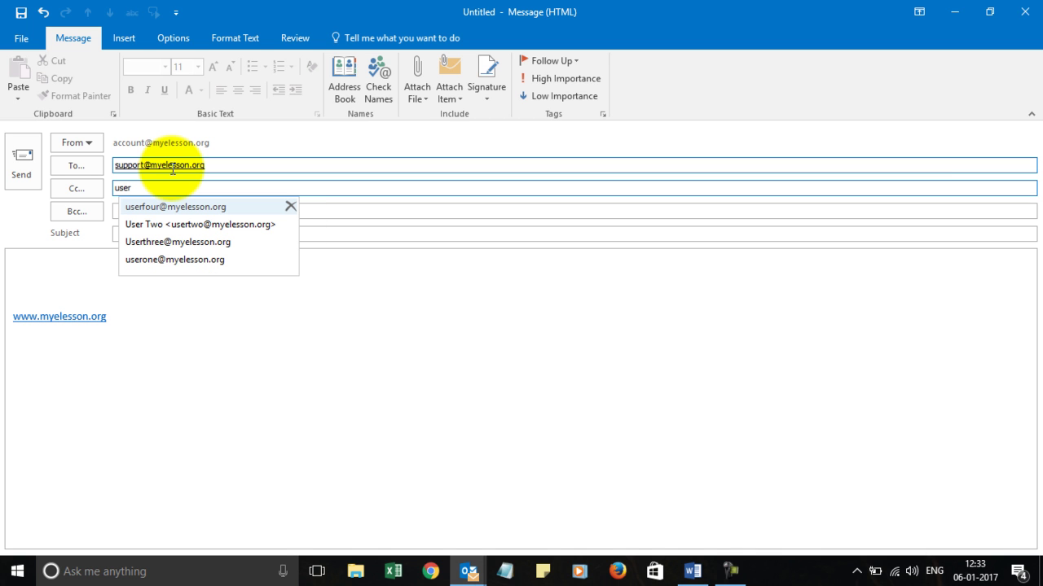
key(Down)
key(Down)
key(Down)
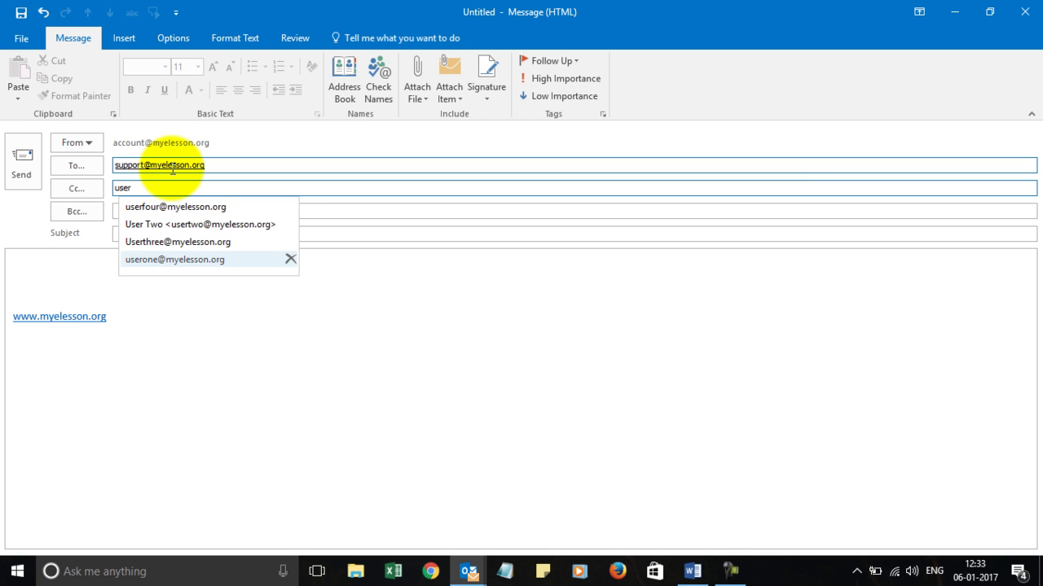
key(Return)
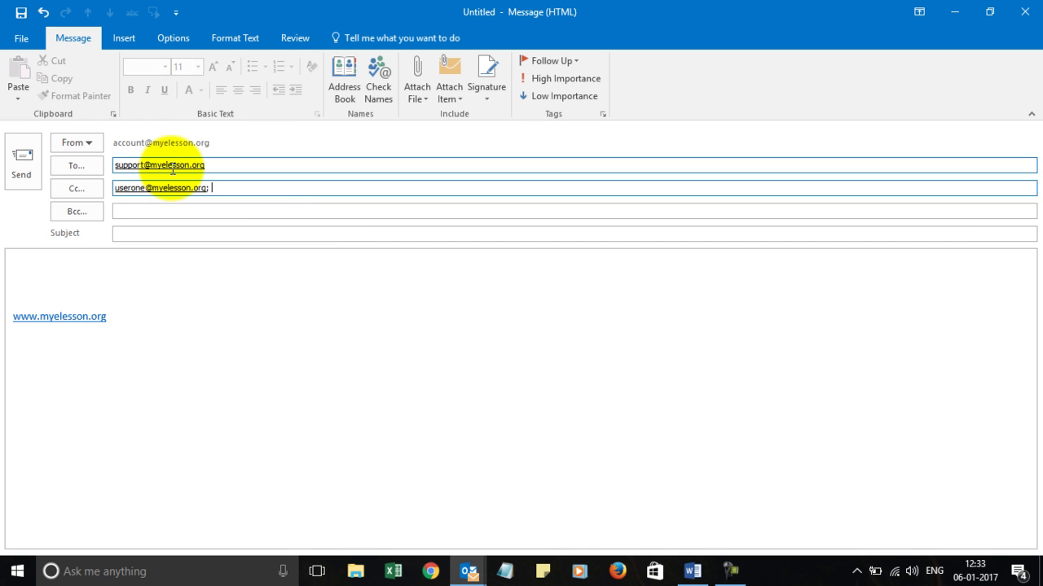
key(Tab)
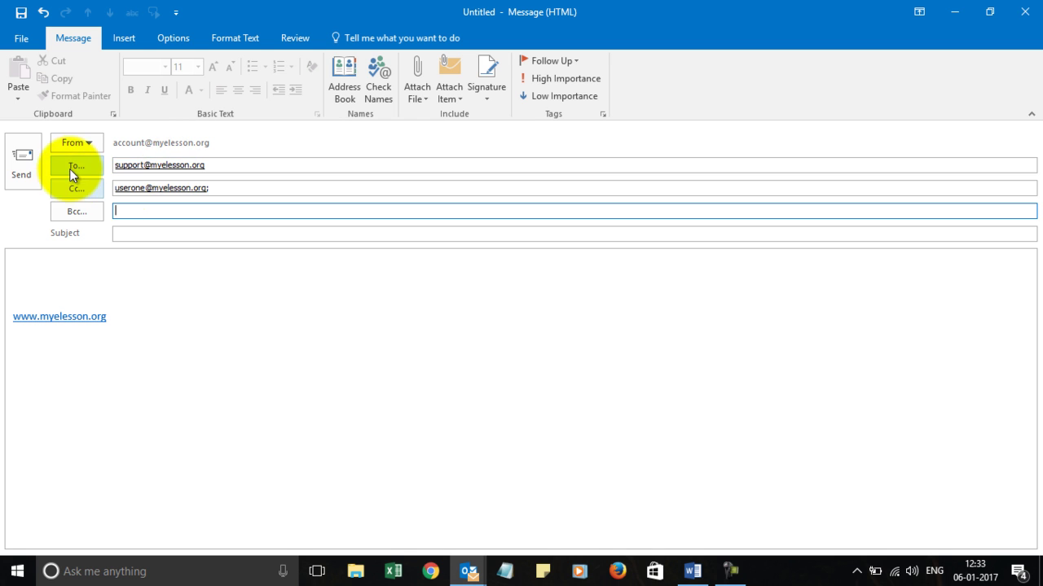
Give the email the subject 'My 1st email'
click(78, 211)
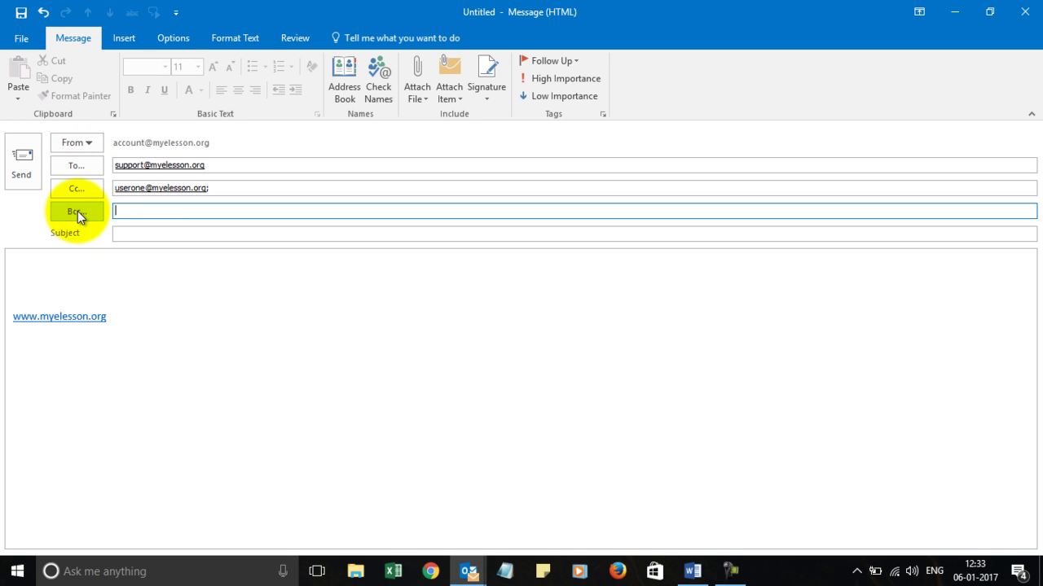
click(160, 236)
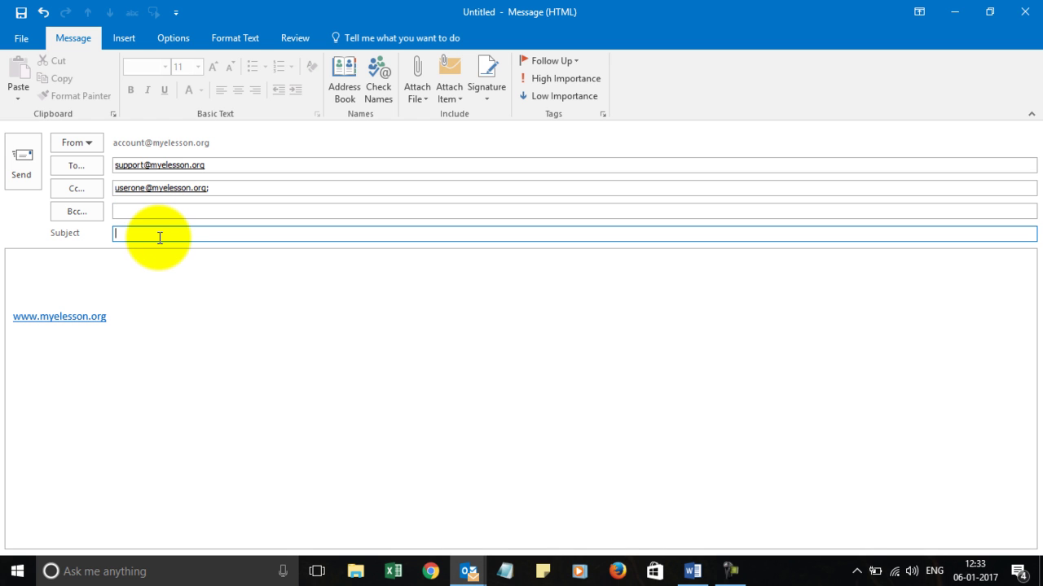
text(My 1st email)
key(Tab)
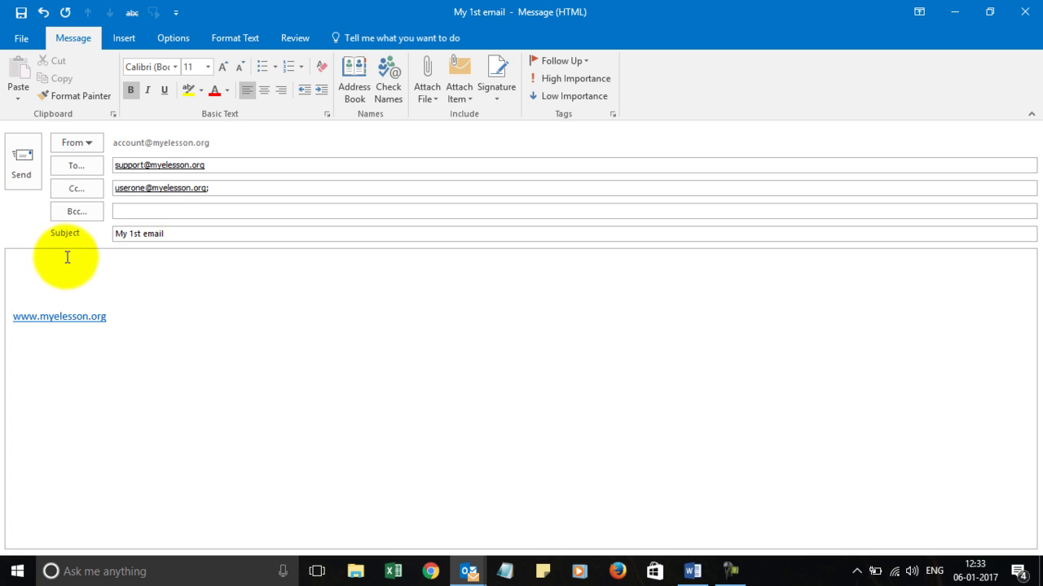
Write 'Hello World,' and 'This is Myelesson and I love to help others .' atop the body, fixing a typo
click(53, 277)
text(Hello)
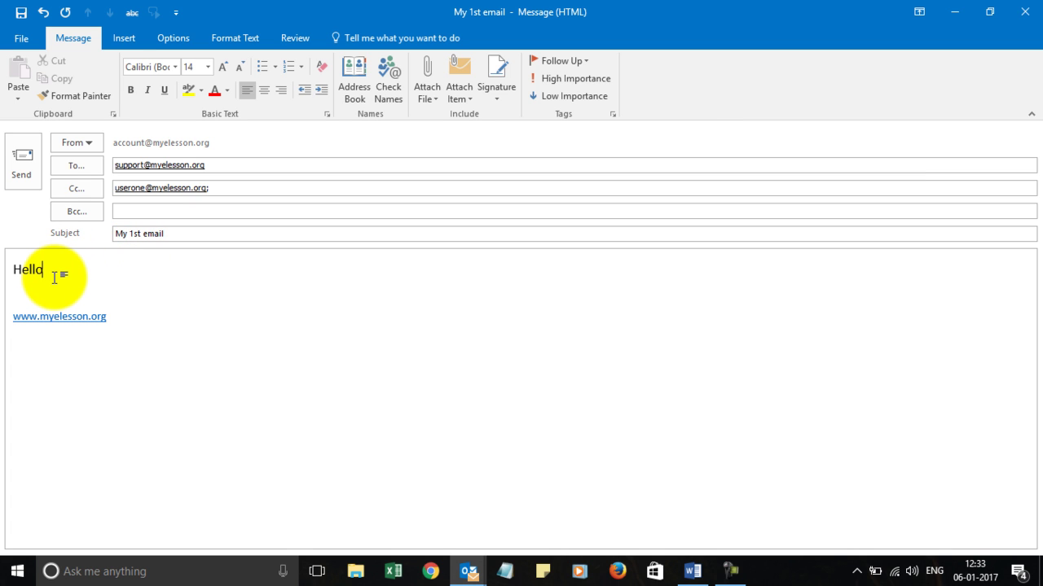
text( World,)
key(Return)
text(this sis)
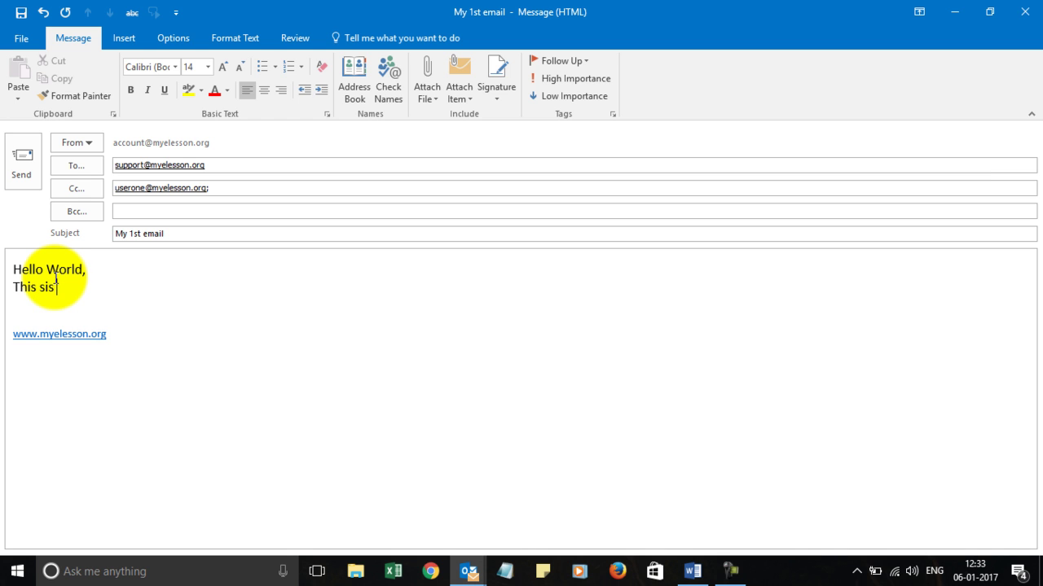
key(BackSpace)
key(BackSpace)
key(BackSpace)
text(is Myelesson )
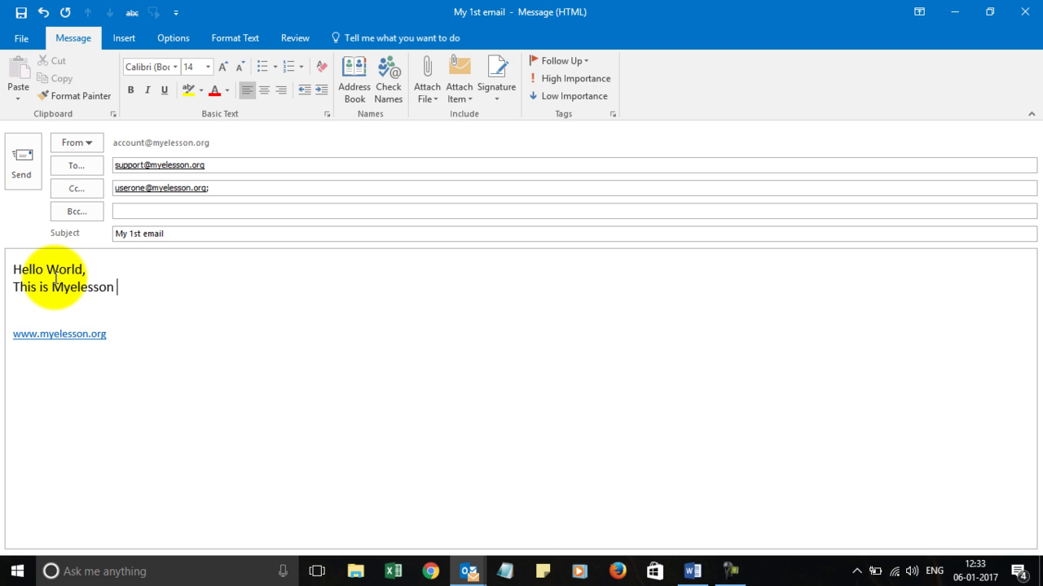
text(and i love to he)
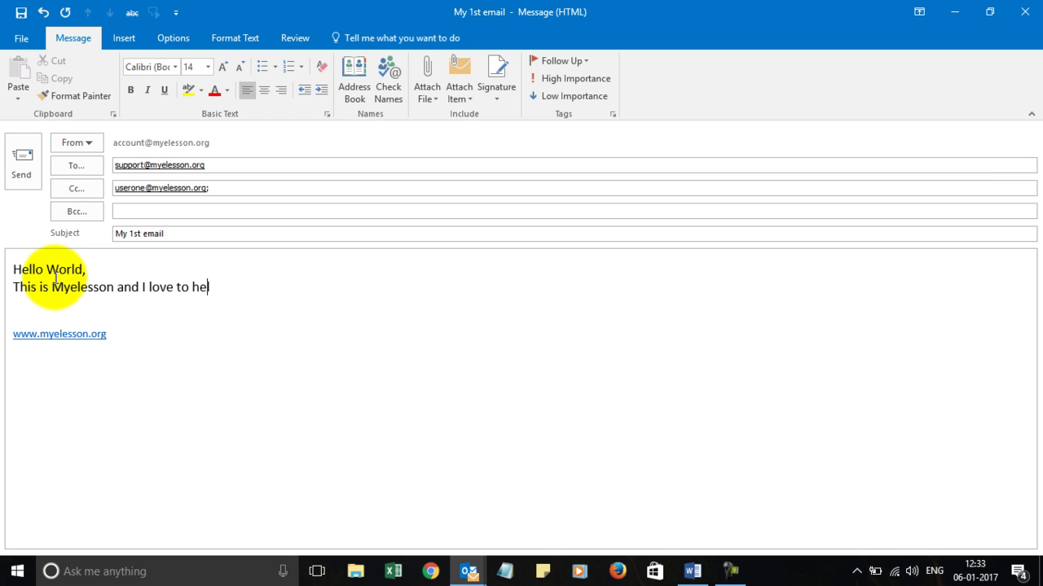
text(lp others .)
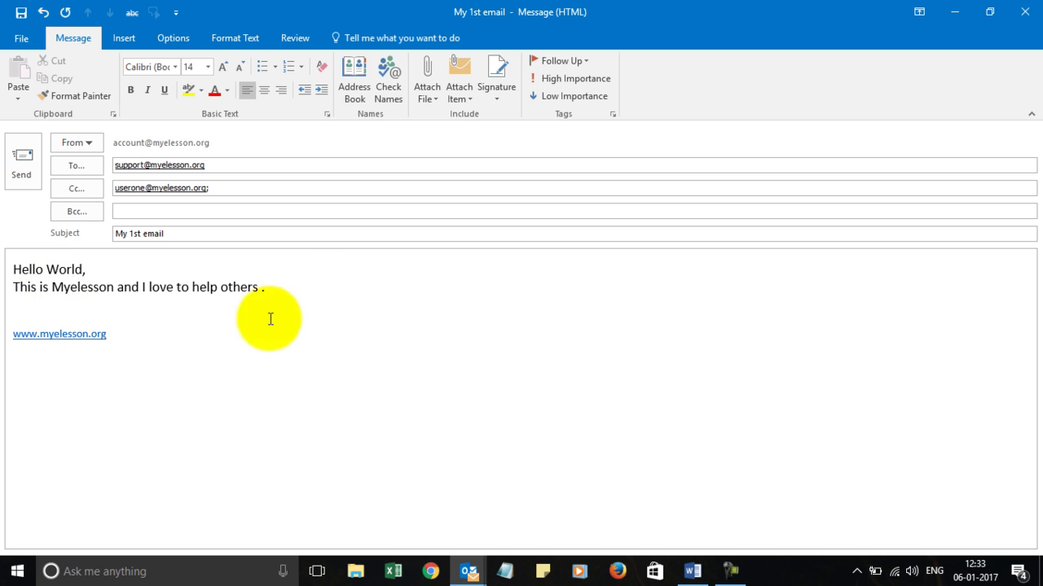
Remove the first user from Cc and add the second and third users to To
click(247, 192)
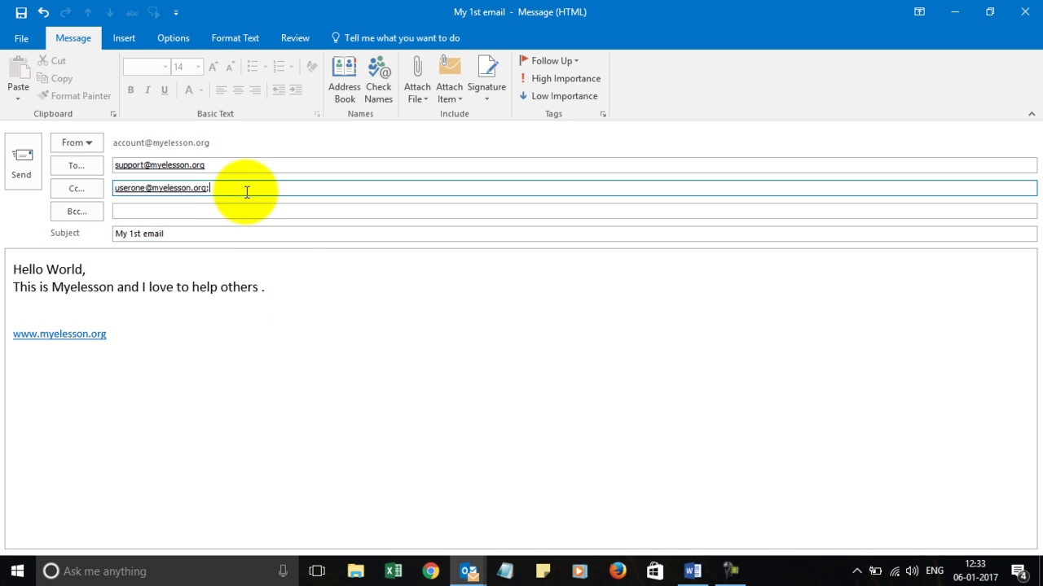
key(BackSpace)
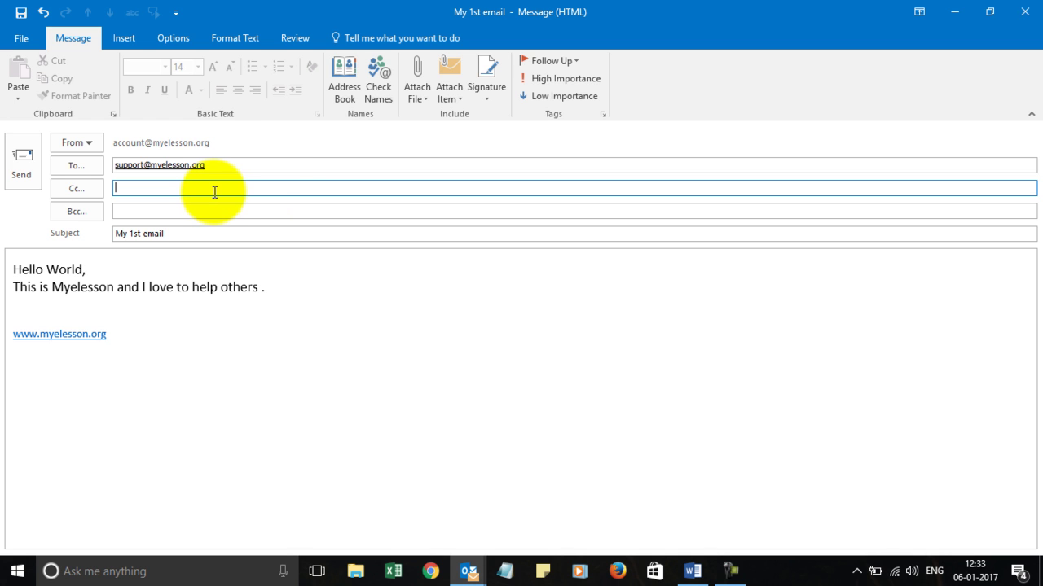
click(275, 162)
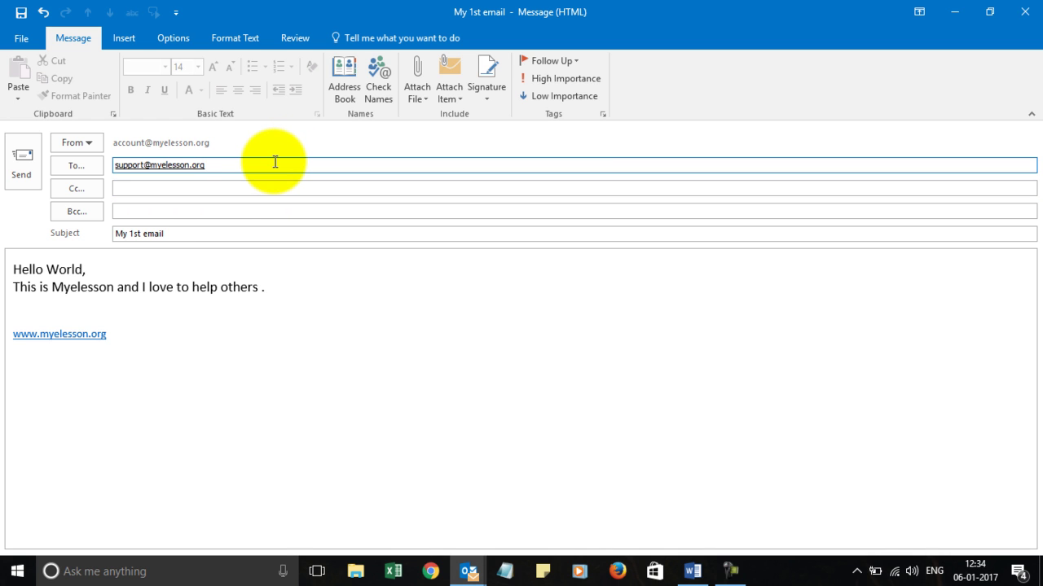
text(,user)
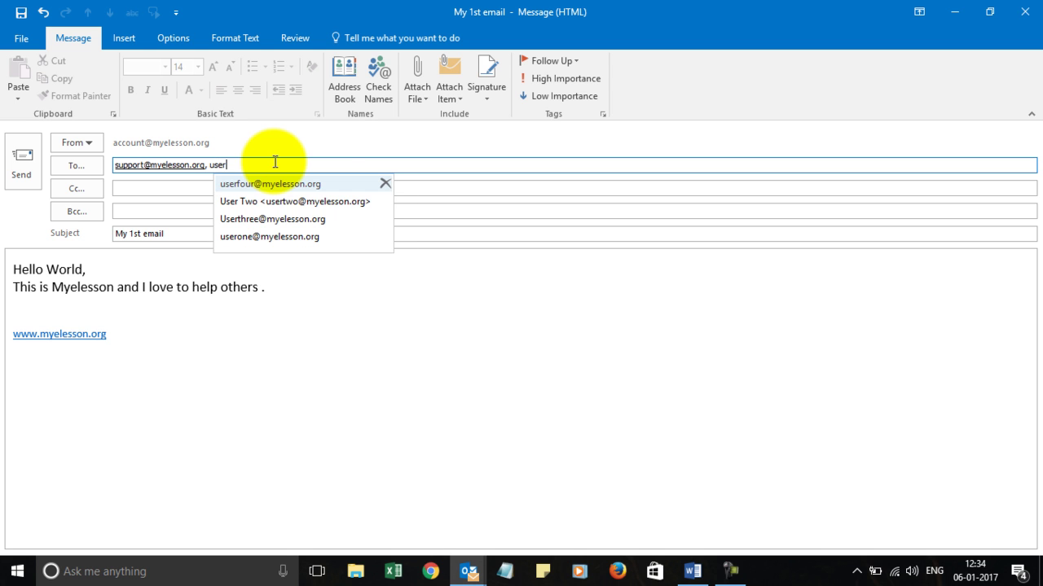
key(Down)
key(Return)
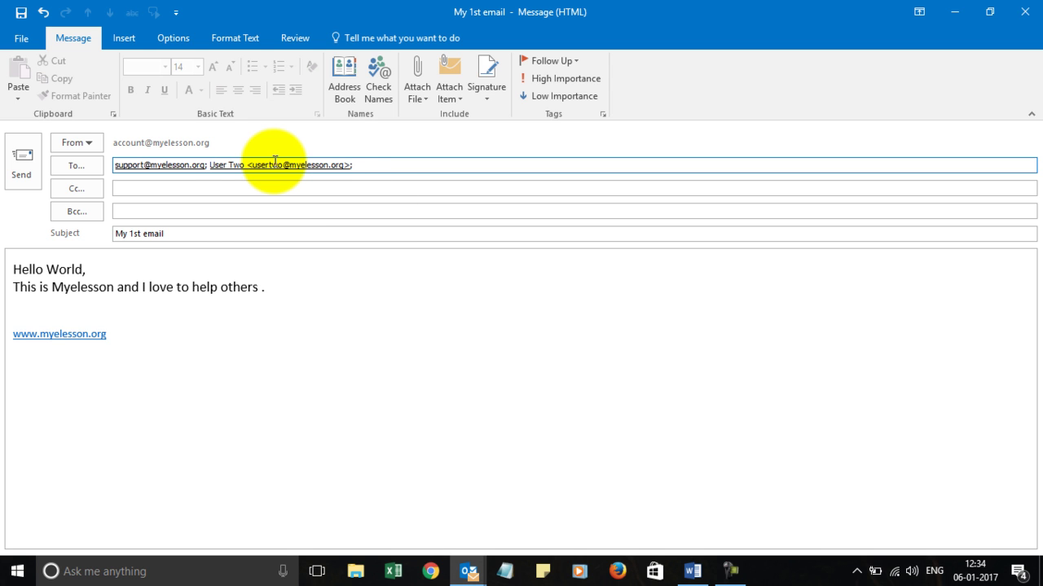
text(user)
key(Down)
key(Down)
key(Return)
Add then delete a fourth Cc user, and remove the extra To recipients, leaving only support
click(216, 189)
text(user)
key(Return)
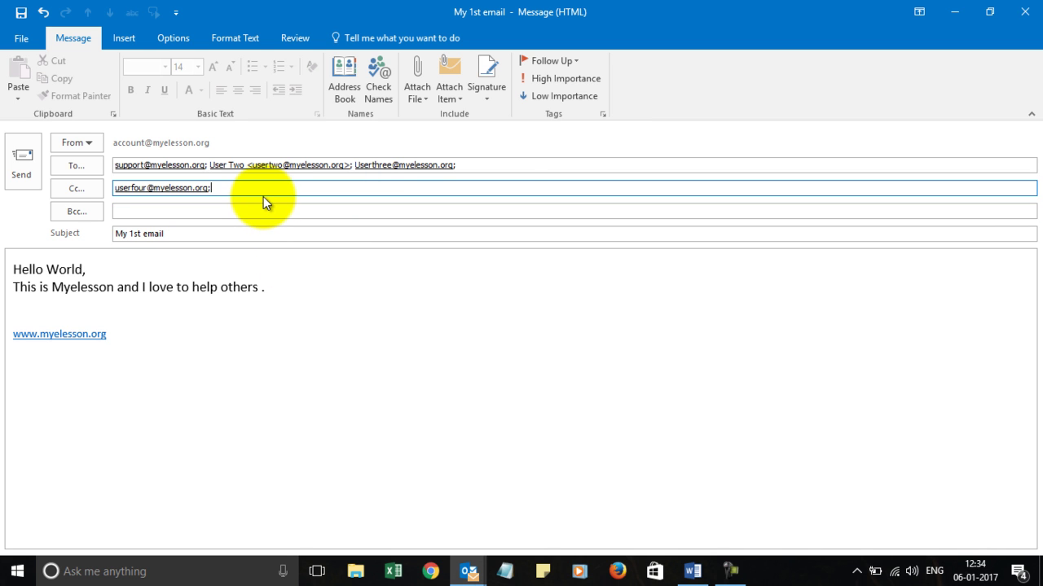
key(BackSpace)
key(BackSpace)
click(505, 169)
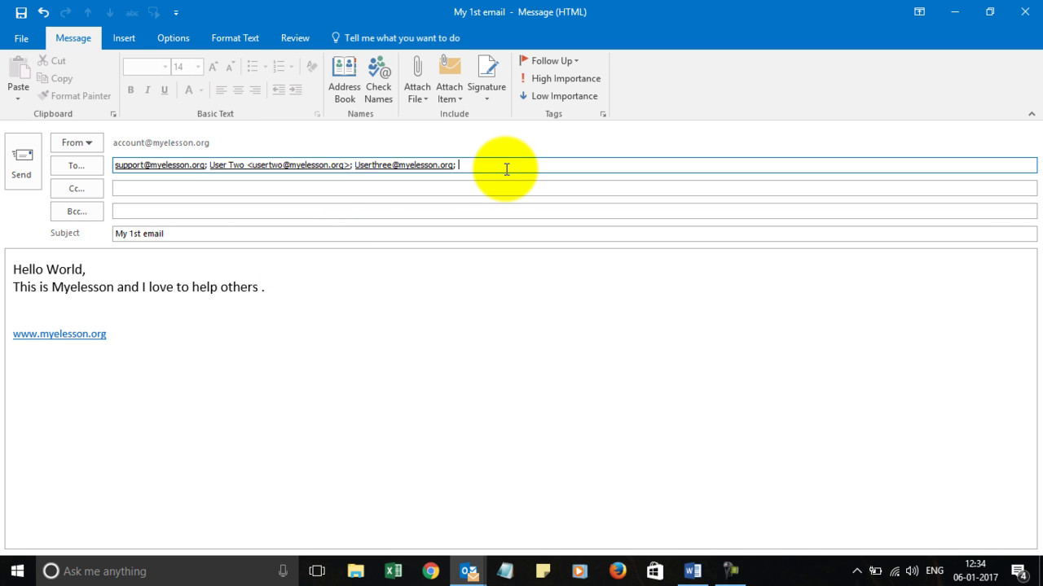
key(BackSpace)
key(BackSpace)
key(BackSpace)
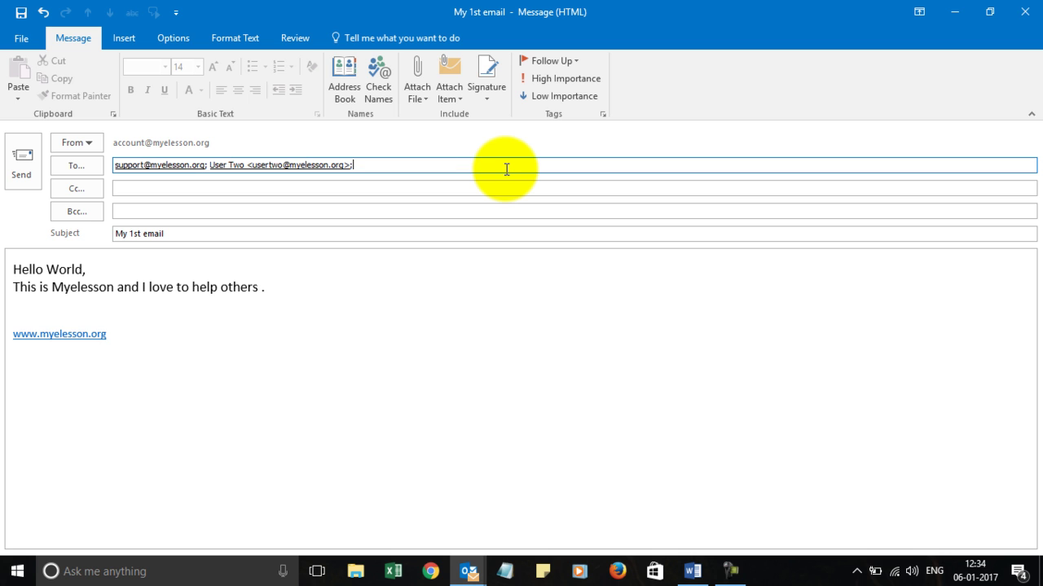
key(BackSpace)
key(BackSpace)
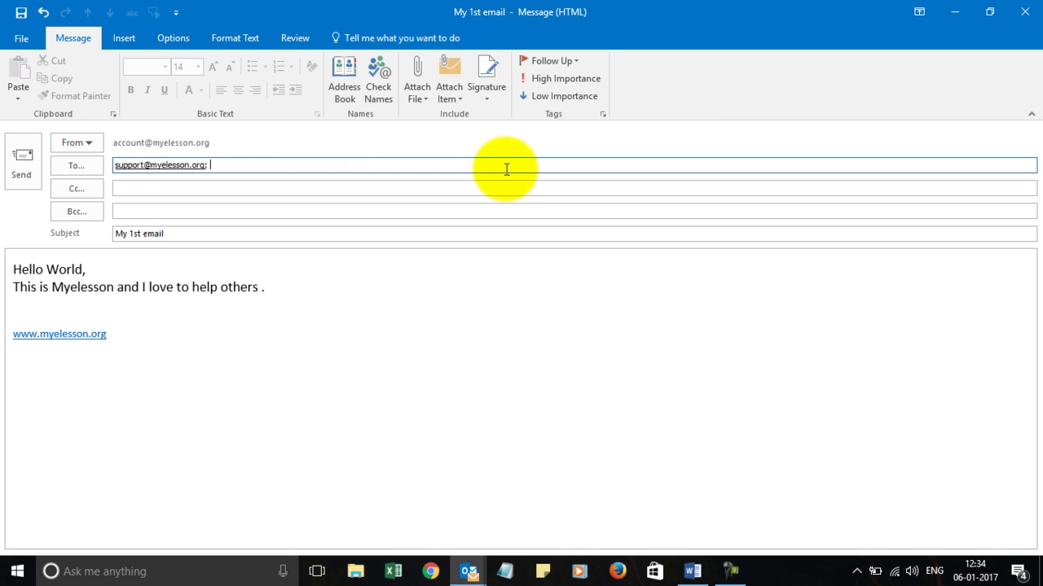